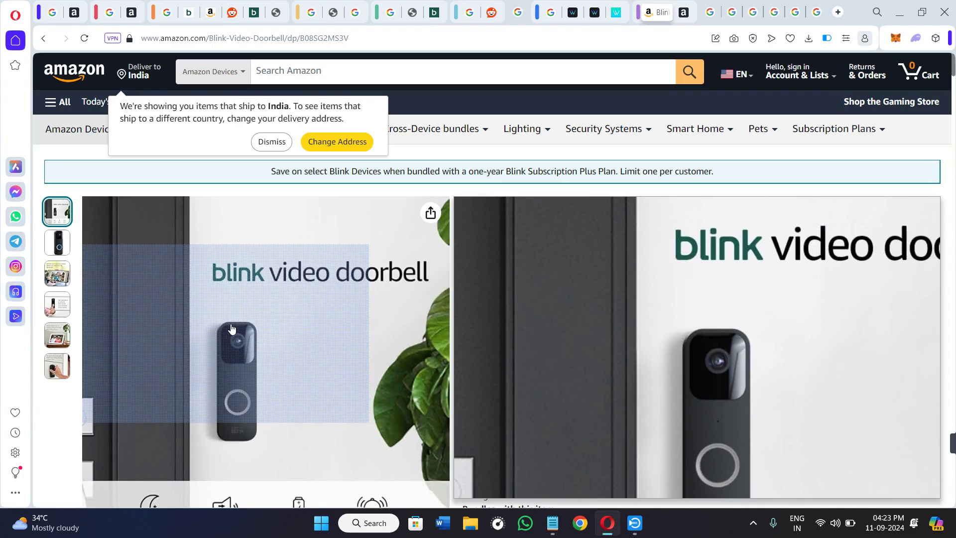
{"action": "scroll", "coordinate": [269, 325], "scroll_direction": "down", "scroll_amount": 1}
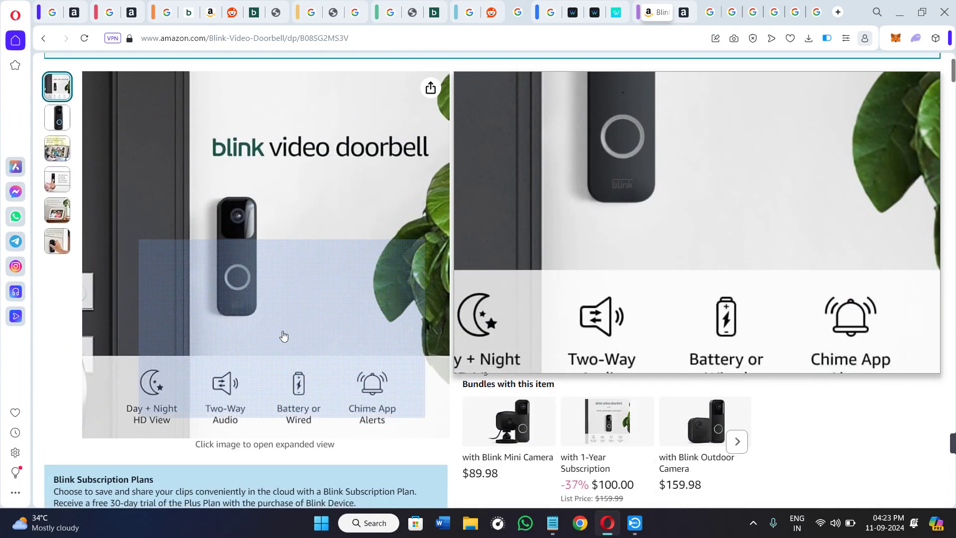
{"action": "scroll", "coordinate": [283, 335], "scroll_direction": "up", "scroll_amount": 1}
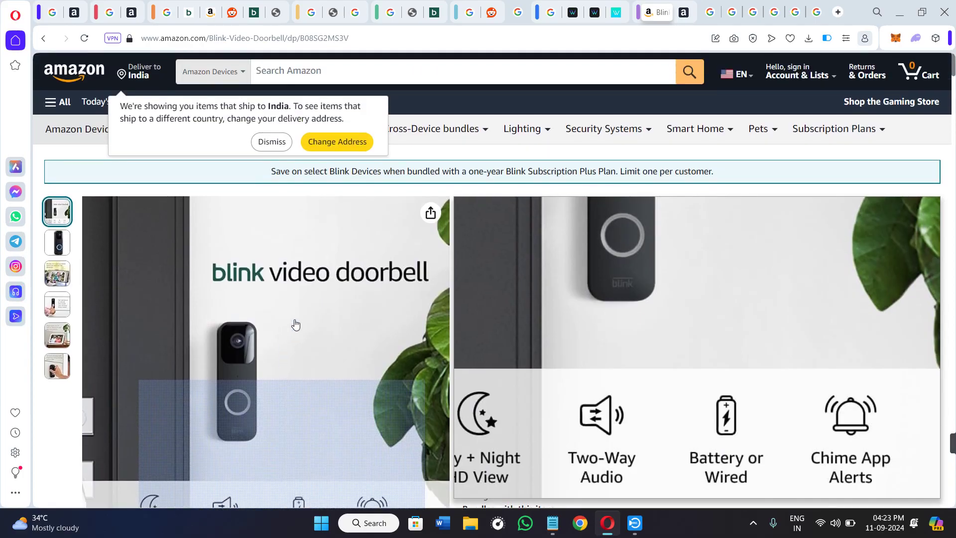
Open the blurry doorbell thread and highlight the cleaning and Sync Module restart steps.
{"action": "left_click", "coordinate": [684, 12]}
{"action": "scroll", "coordinate": [445, 248], "scroll_direction": "down", "scroll_amount": 2}
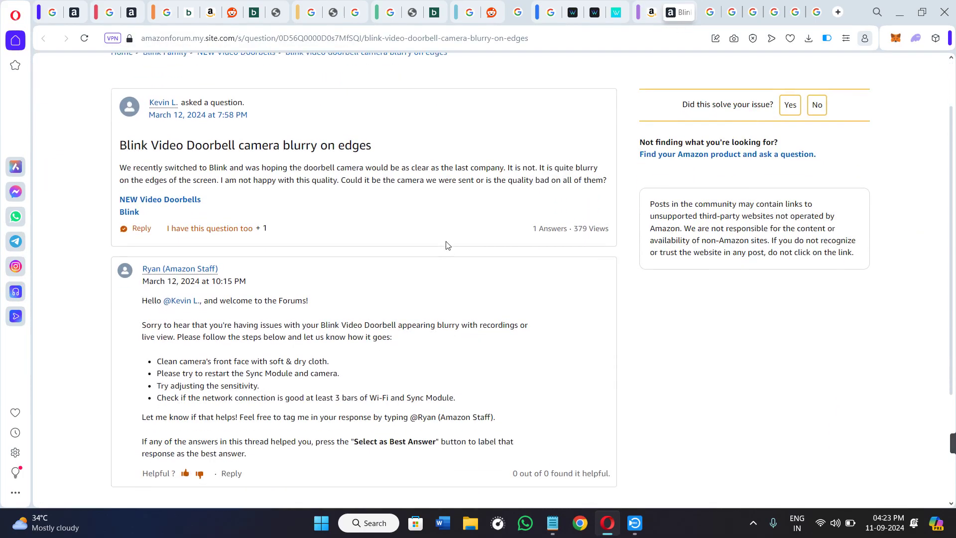
{"action": "scroll", "coordinate": [446, 243], "scroll_direction": "up", "scroll_amount": 1, "text": "ctrl"}
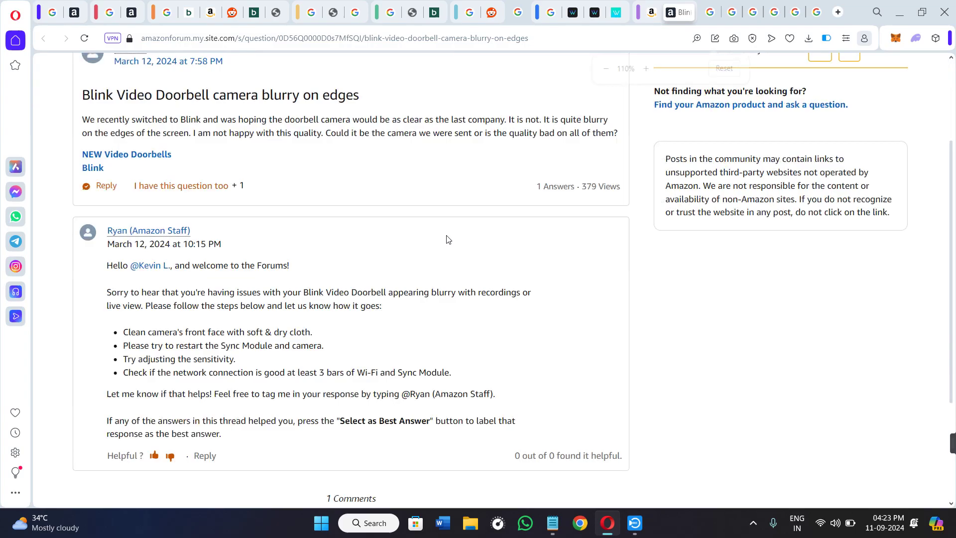
{"action": "scroll", "coordinate": [447, 240], "scroll_direction": "up", "scroll_amount": 1, "text": "ctrl"}
{"action": "scroll", "coordinate": [446, 239], "scroll_direction": "up", "scroll_amount": 1, "text": "ctrl"}
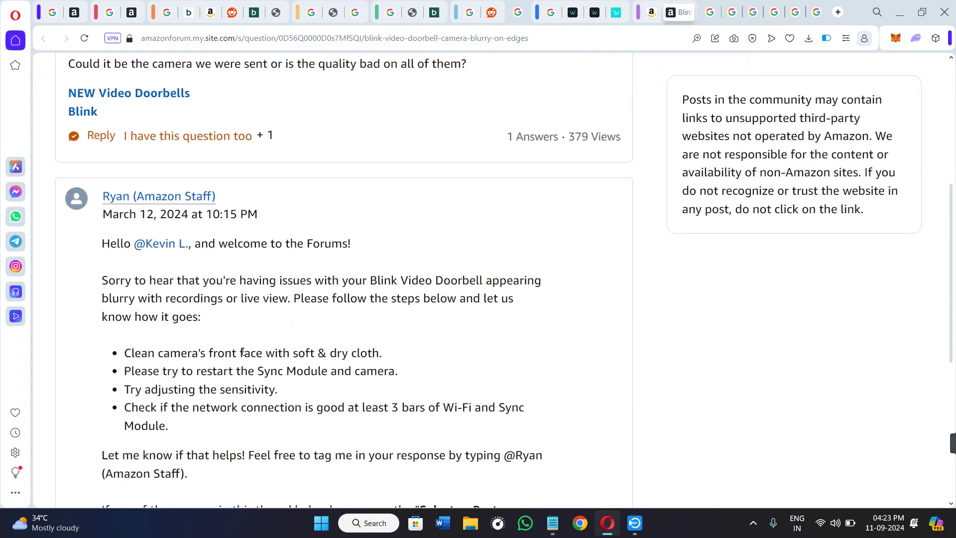
{"action": "left_click_drag", "start_coordinate": [305, 353], "coordinate": [383, 354]}
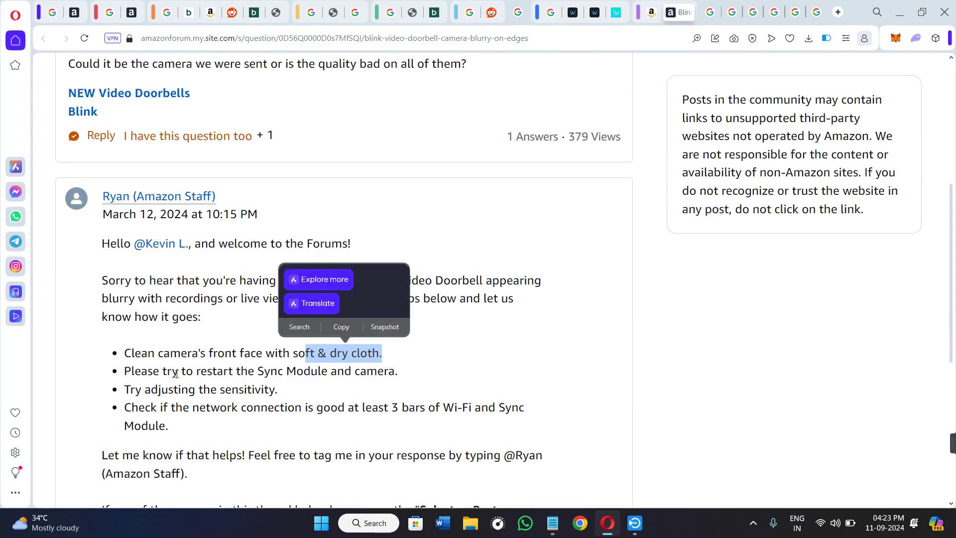
{"action": "left_click_drag", "start_coordinate": [127, 372], "coordinate": [416, 380]}
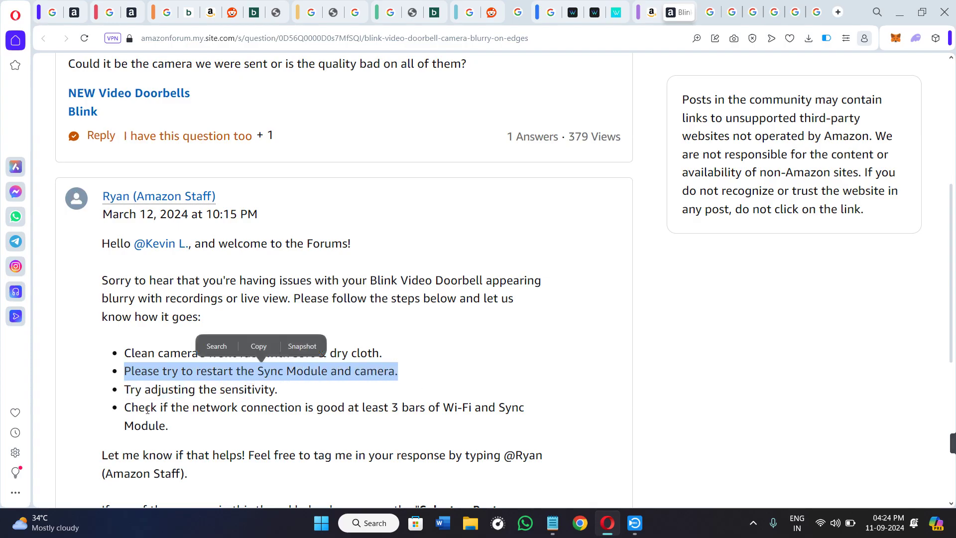
Highlight the sensitivity step, then the network connection step ending at 'bars of'.
{"action": "left_click_drag", "start_coordinate": [125, 390], "coordinate": [278, 392]}
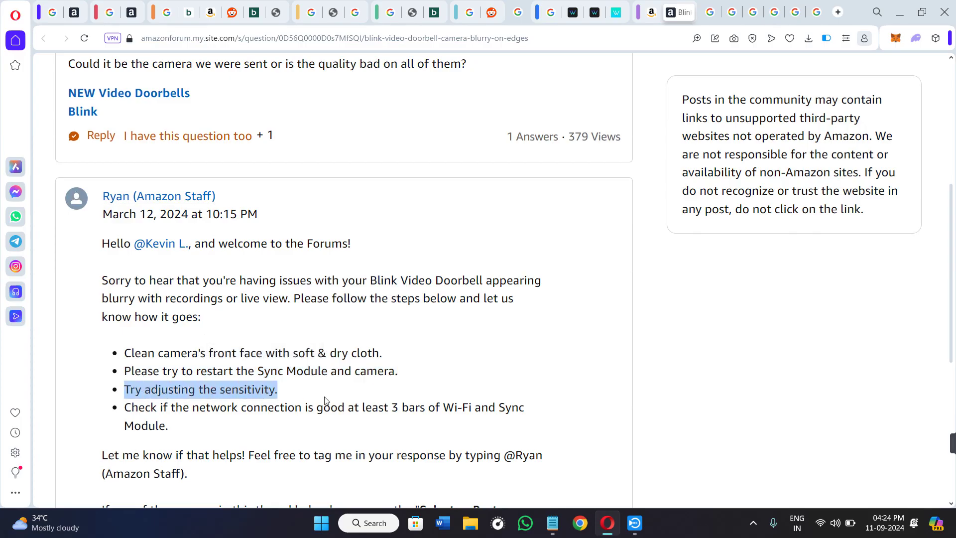
{"action": "double_click", "coordinate": [129, 411]}
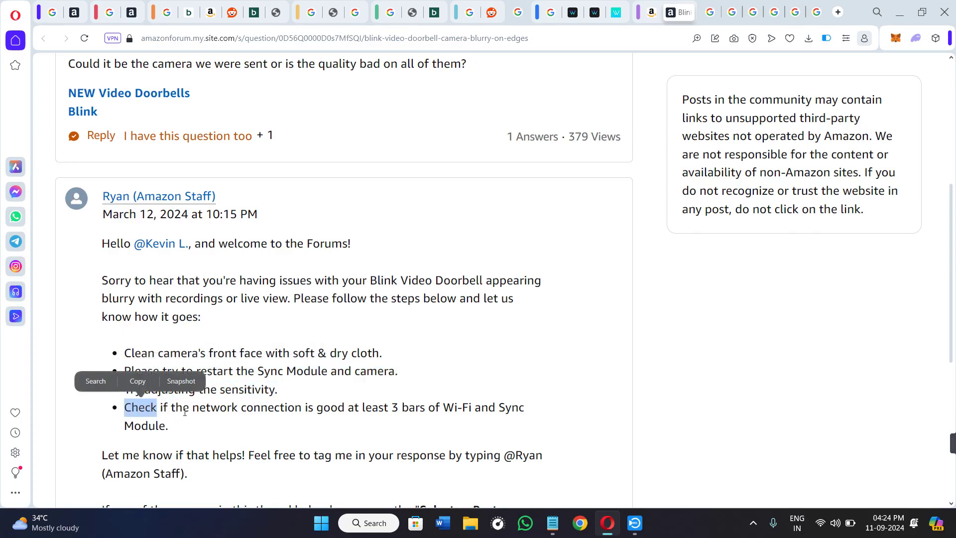
{"action": "mouse_move", "coordinate": [182, 409]}
{"action": "left_mouse_down"}
{"action": "mouse_move", "coordinate": [337, 424]}
{"action": "mouse_move", "coordinate": [441, 413]}
{"action": "left_mouse_up"}
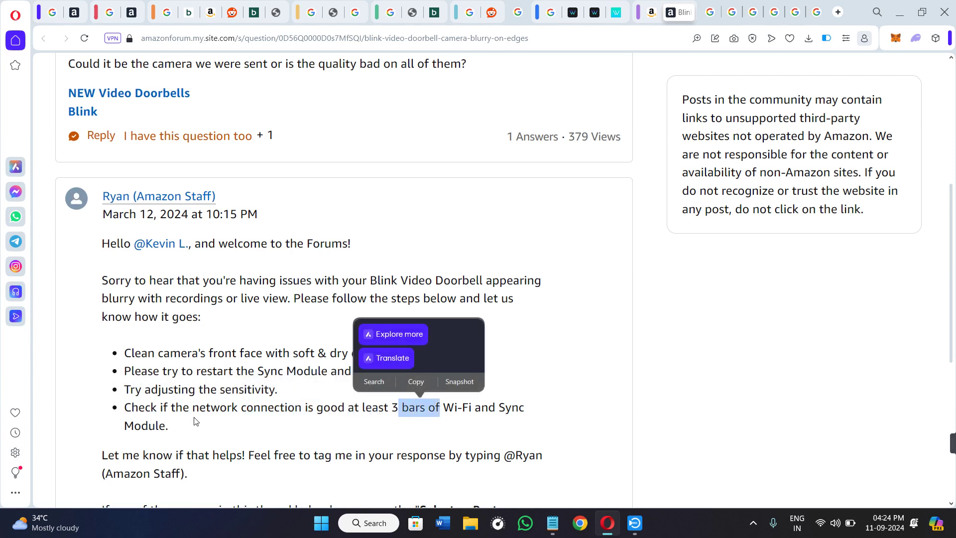
{"action": "scroll", "coordinate": [194, 422], "scroll_direction": "down", "scroll_amount": 1}
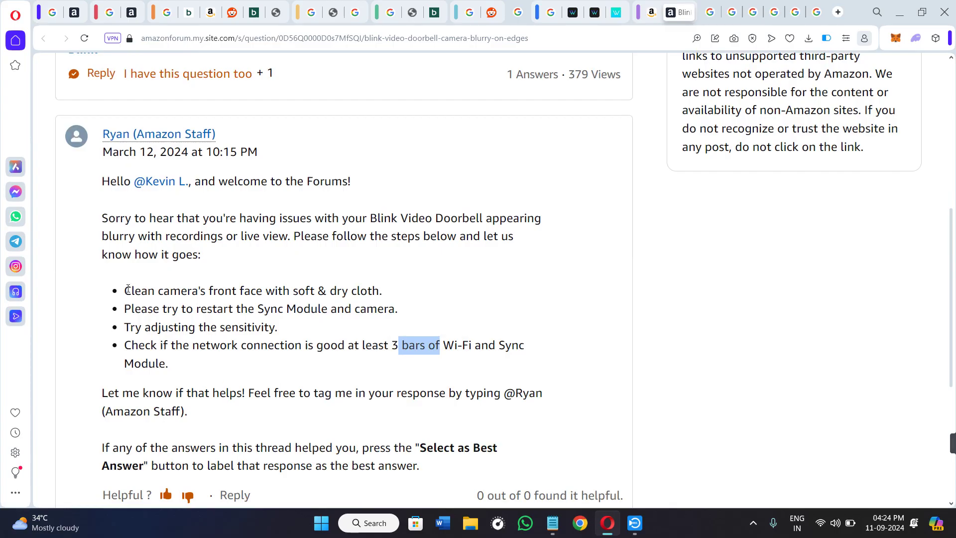
Select from 'Clean camera's' through 'Sync Module.' to highlight all four bullets.
{"action": "mouse_move", "coordinate": [125, 290]}
{"action": "left_mouse_down"}
{"action": "mouse_move", "coordinate": [218, 385]}
{"action": "mouse_move", "coordinate": [214, 363]}
{"action": "left_mouse_up"}
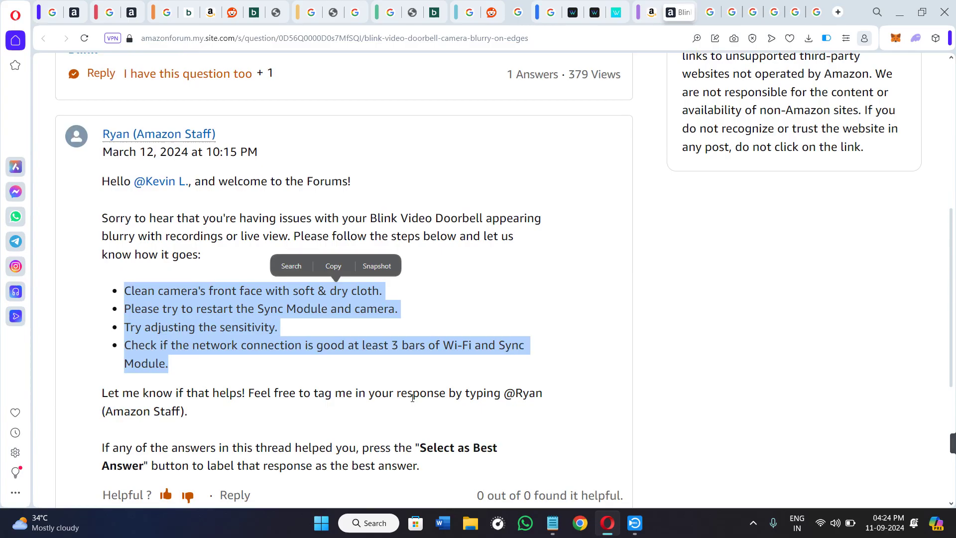